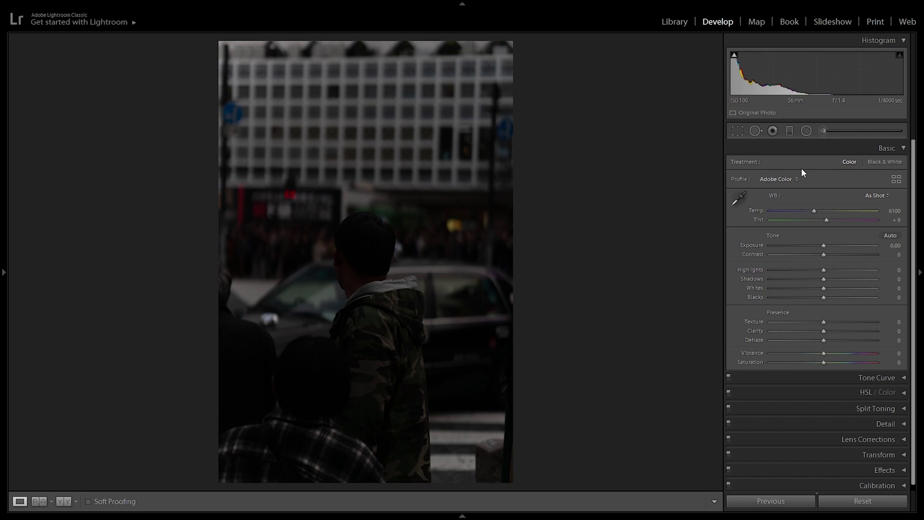
Try Exposure at +5.00 and then +2.60, and reset it to 0.00
left_click_drag(837, 245, 877, 246)
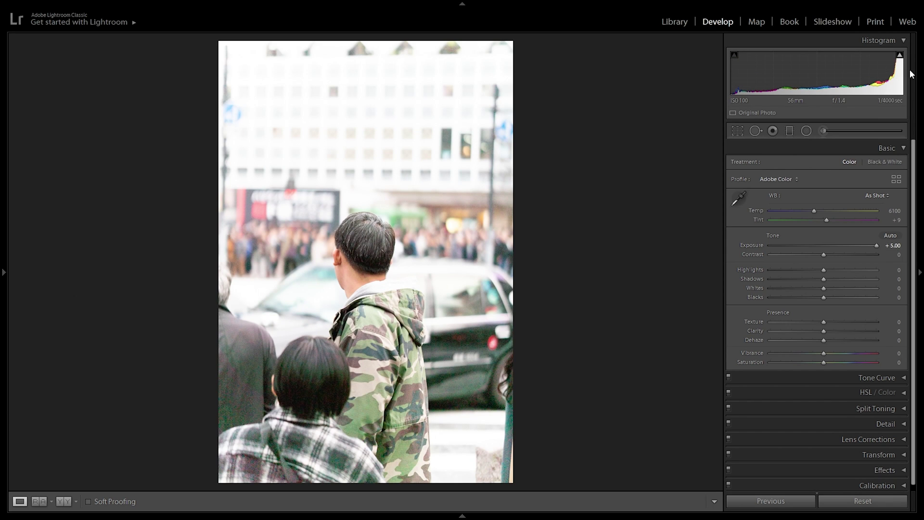
left_click_drag(879, 250, 852, 247)
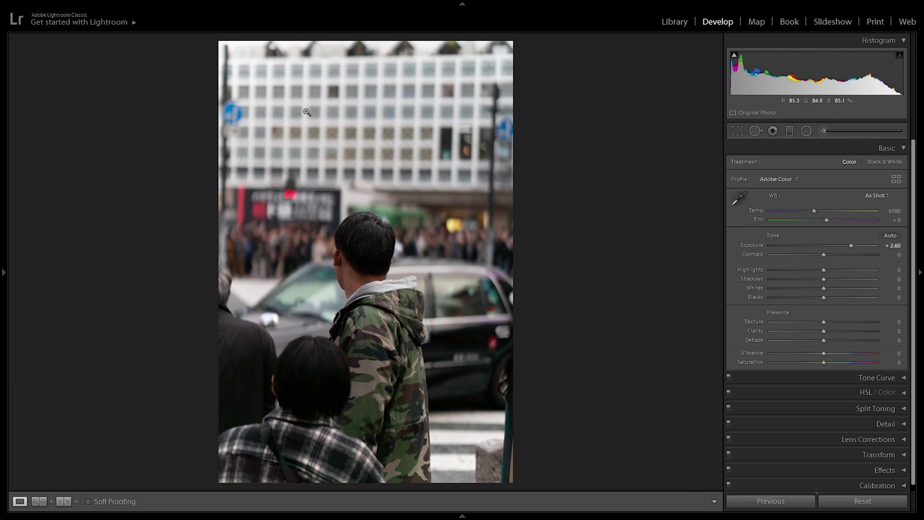
double_click(850, 243)
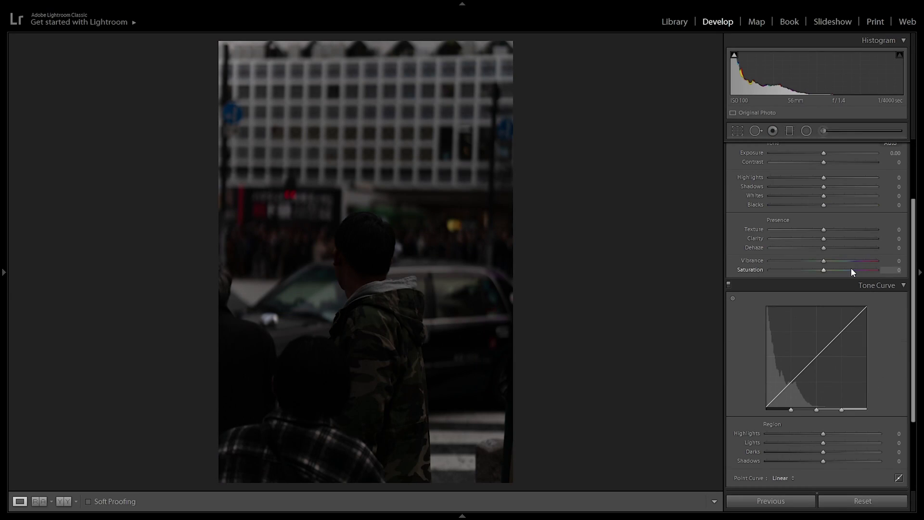
Lift the Shadows region and raise Darks to +97, then switch to the point-curve editor
scroll(857, 293, "down", 3)
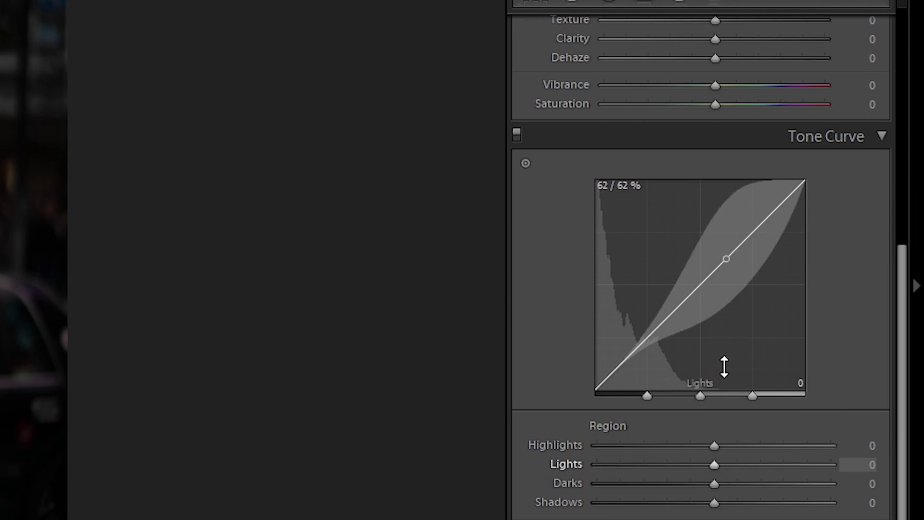
left_click_drag(715, 500, 866, 516)
left_click_drag(789, 484, 837, 464)
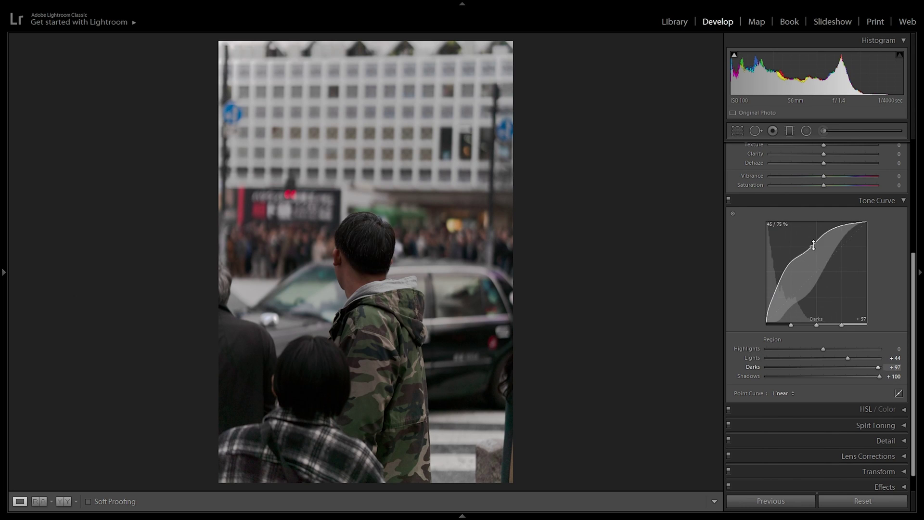
left_click(899, 393)
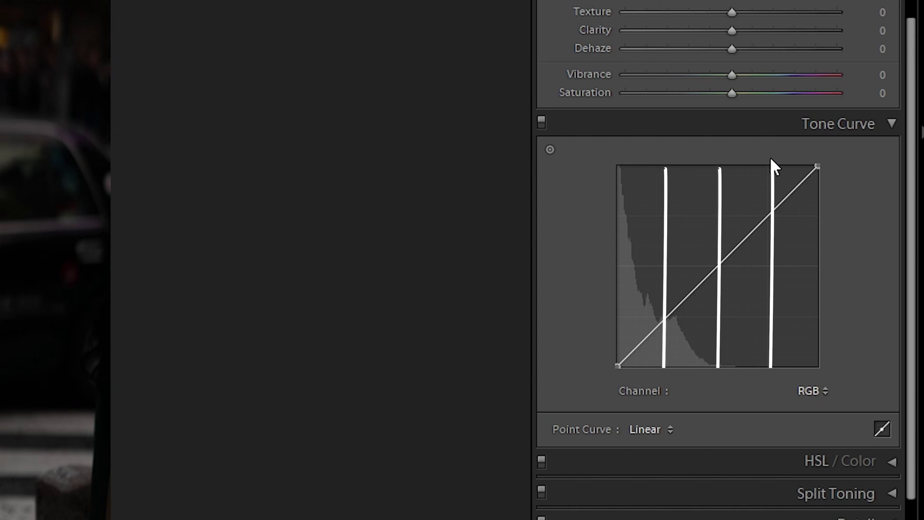
scroll(827, 212, "up", 5)
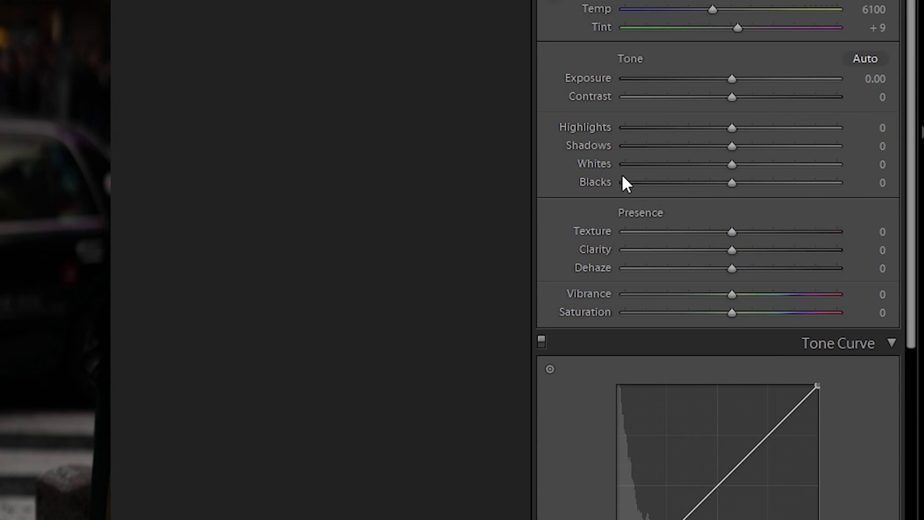
scroll(673, 145, "down", 5)
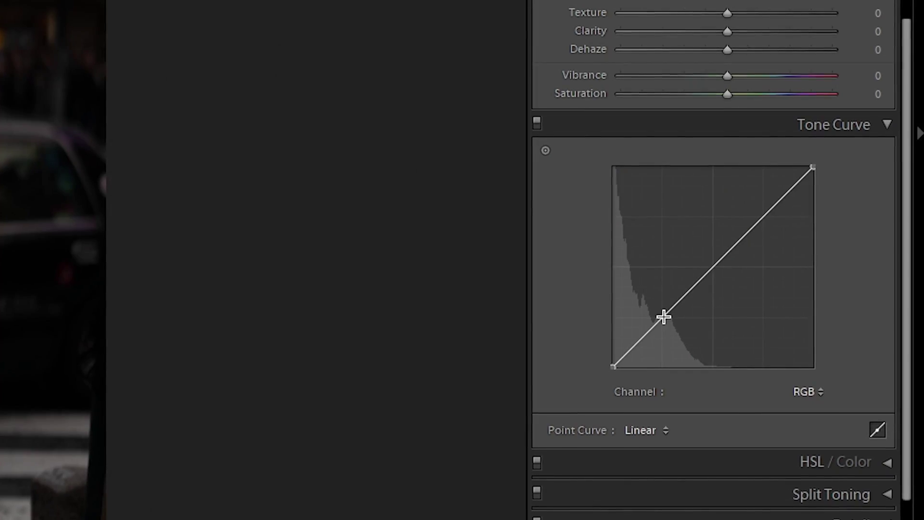
left_click(665, 317)
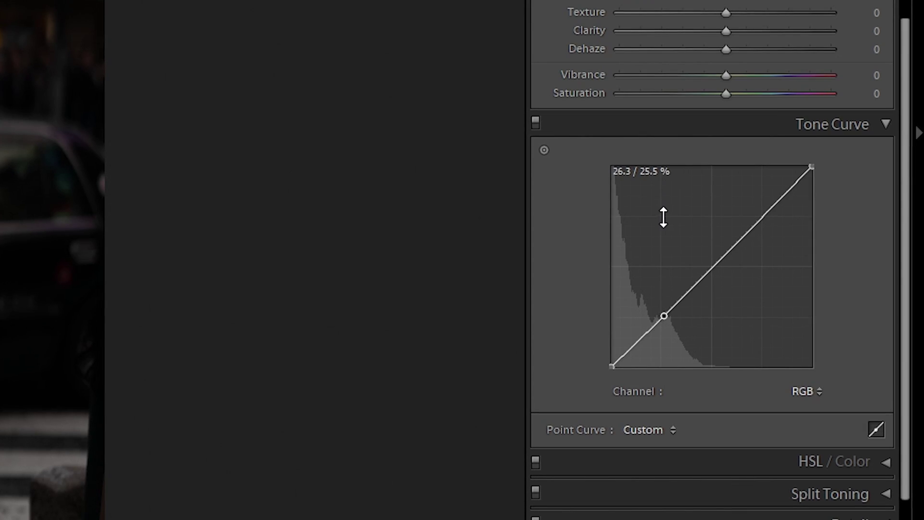
left_click(763, 218)
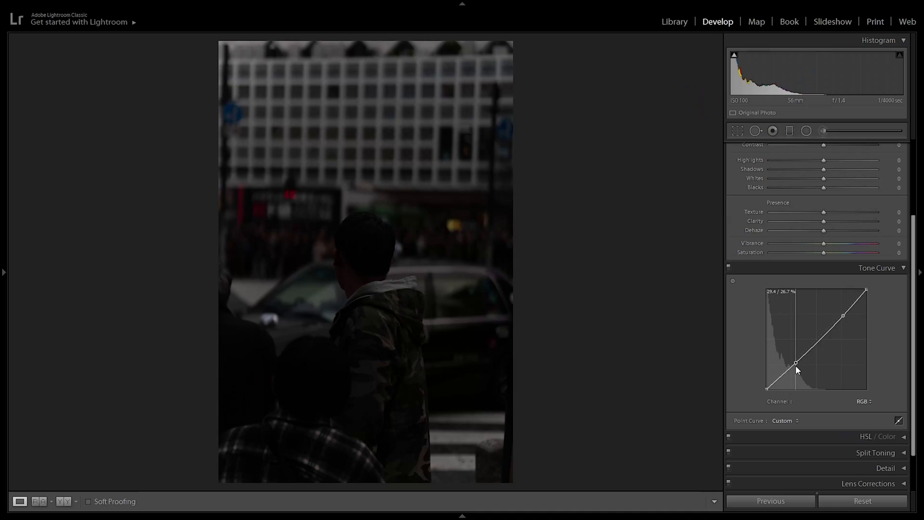
left_click_drag(796, 365, 791, 330)
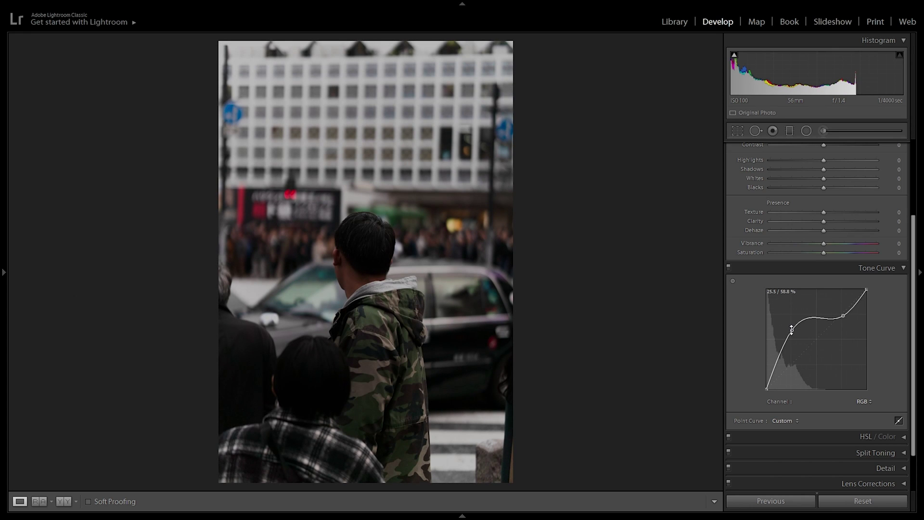
left_click_drag(844, 317, 788, 330)
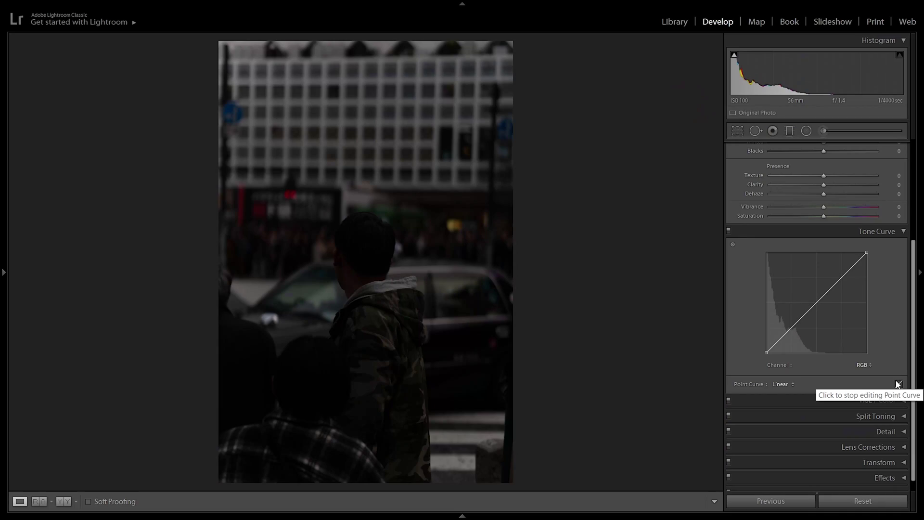
Raise the Highlights region slider to +79, then return to point-curve editing
left_click(897, 385)
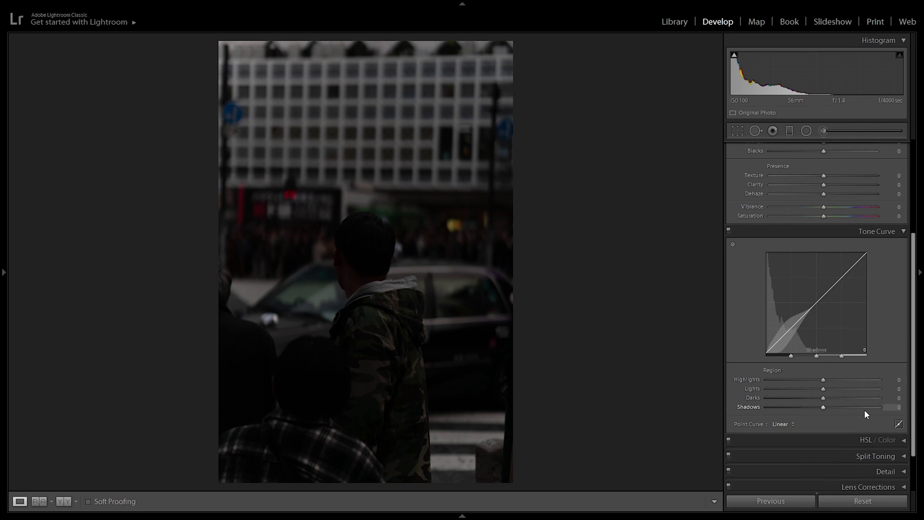
mouse_move(846, 383)
left_mouse_down()
mouse_move(859, 380)
mouse_move(865, 389)
mouse_move(856, 397)
mouse_move(870, 408)
left_mouse_up()
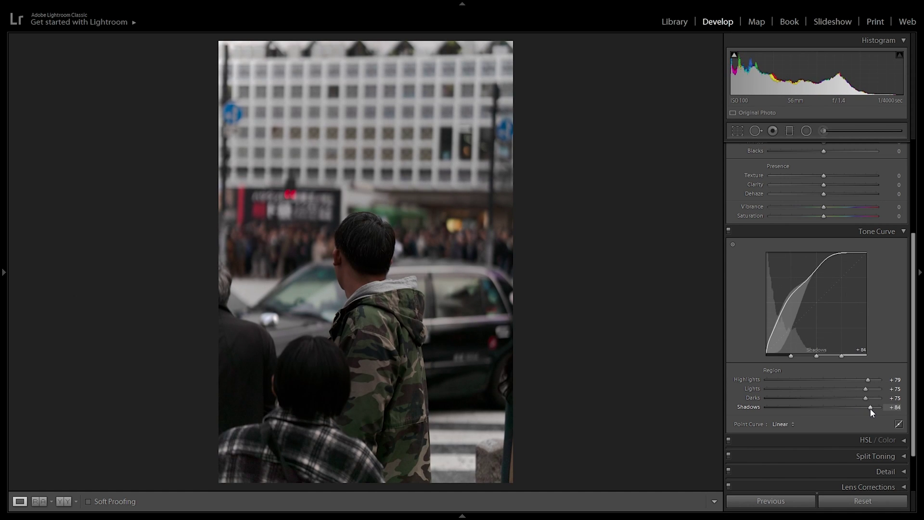
left_click(898, 424)
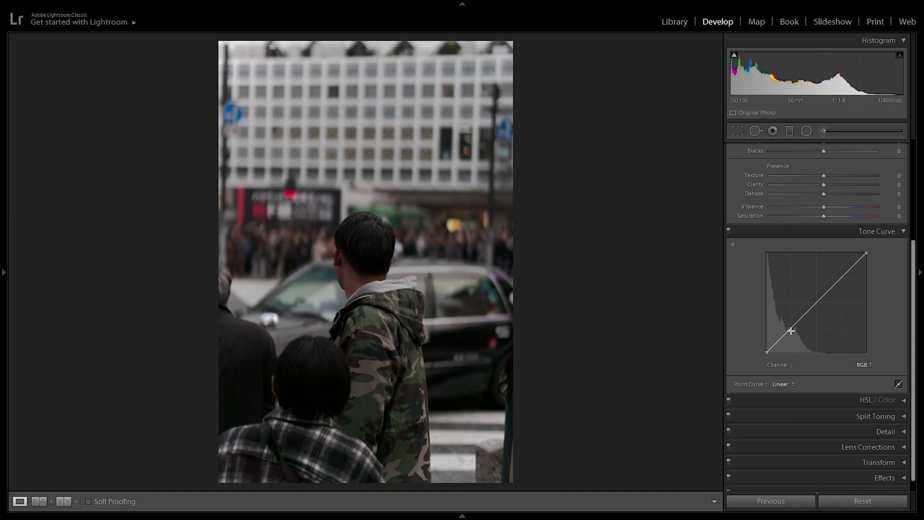
left_click(790, 329)
left_click_drag(790, 327, 792, 337)
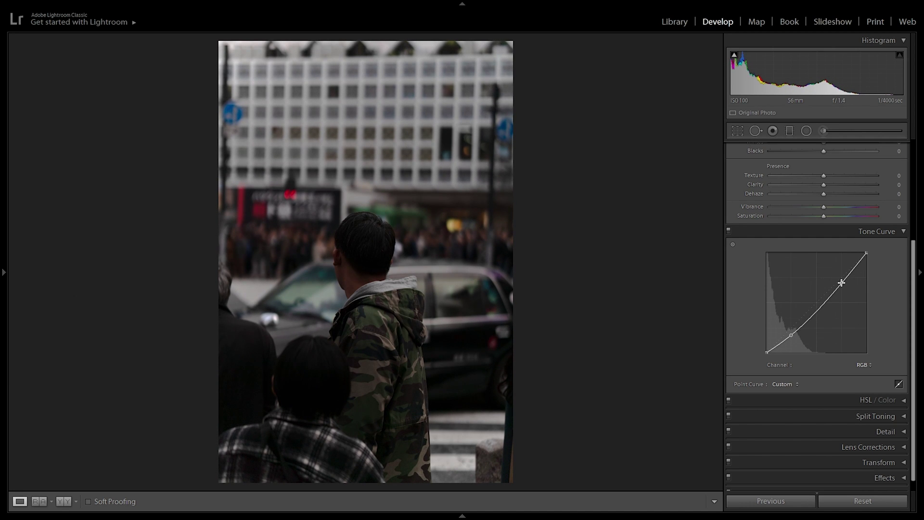
left_click_drag(842, 285, 838, 265)
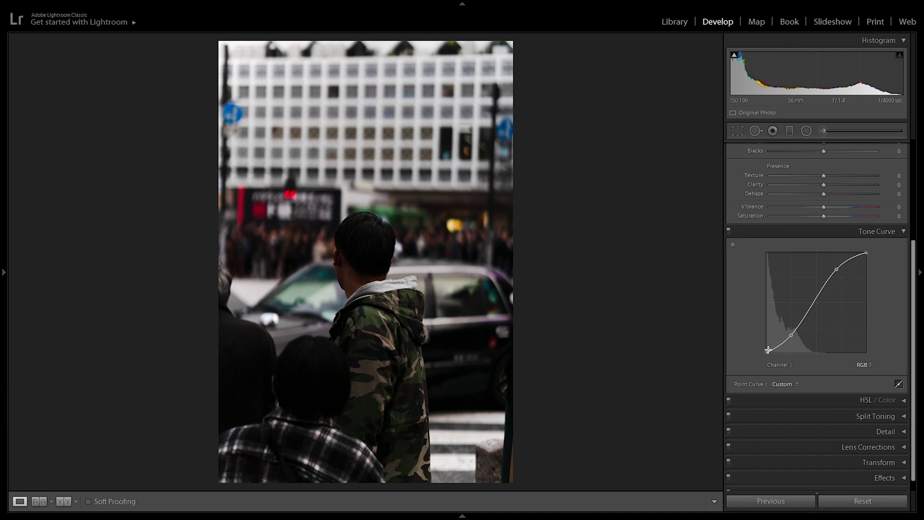
left_click_drag(767, 351, 767, 342)
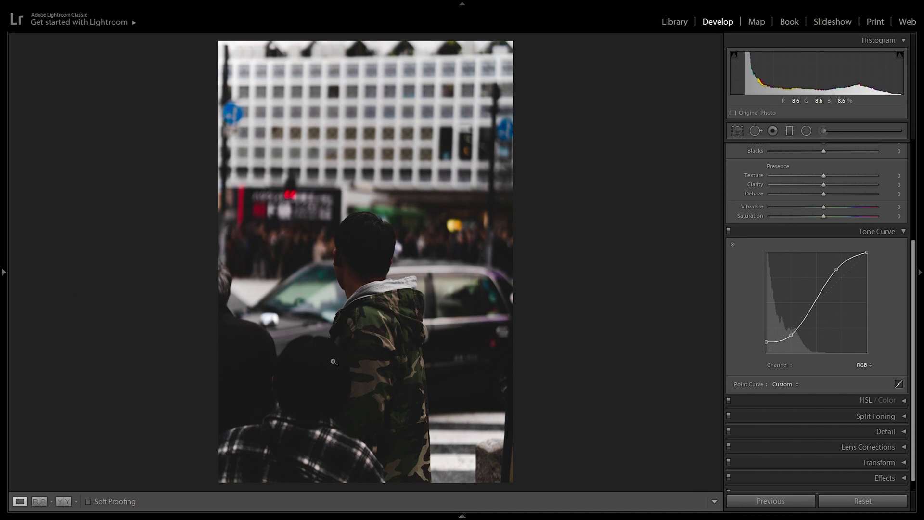
key("ctrl+z")
key("ctrl+z")
Try Basic Shadows -86 and Highlights +80, then drag curve points down in shadows and highlights
double_click(836, 269)
scroll(825, 277, "up", 3)
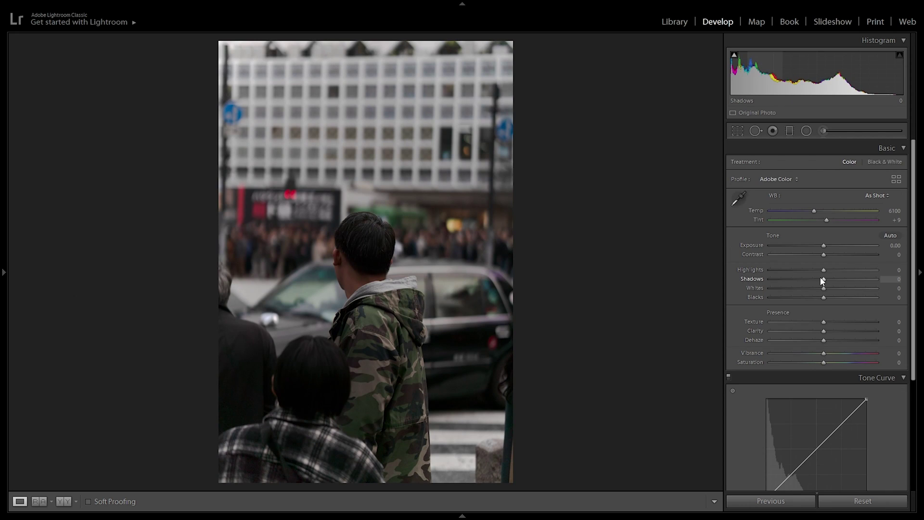
left_click_drag(822, 278, 867, 271)
left_click_drag(792, 279, 779, 279)
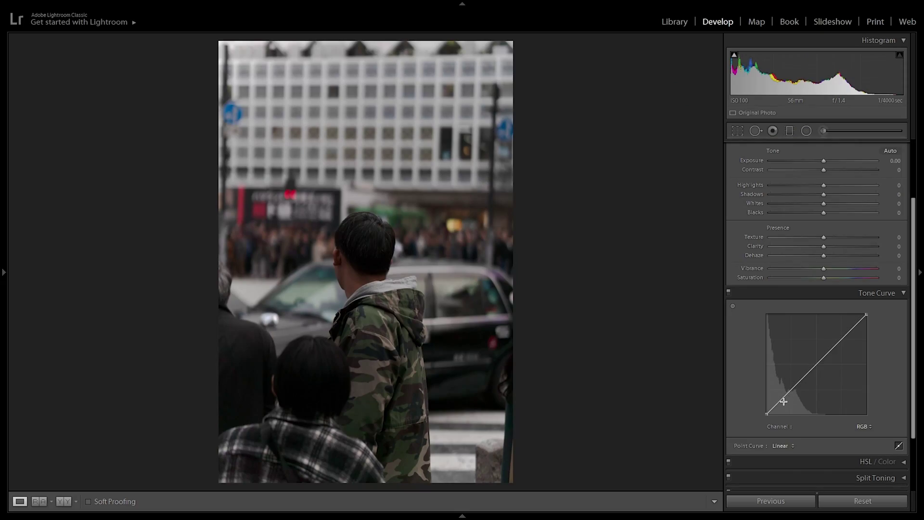
left_click_drag(783, 400, 798, 395)
left_click_drag(848, 338, 847, 345)
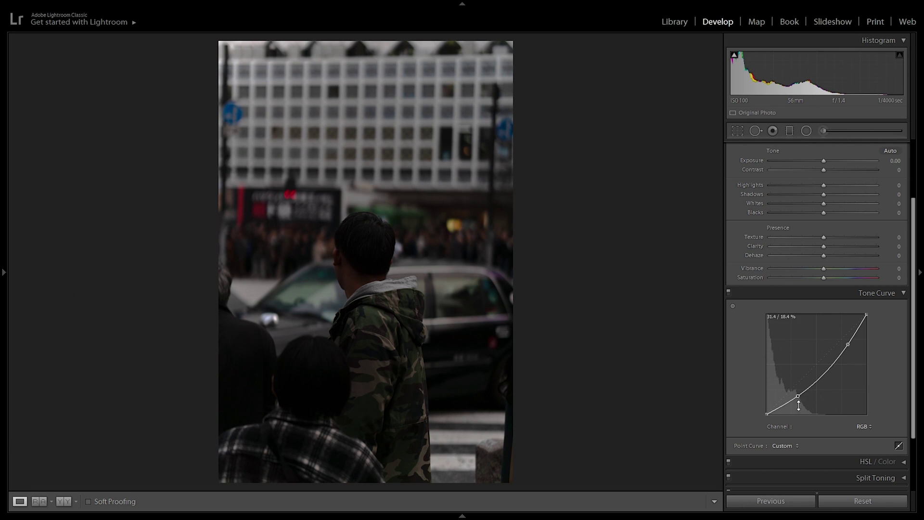
Pull the curve's white end down to darken highlights, then restore it to full white
left_click_drag(798, 396, 795, 394)
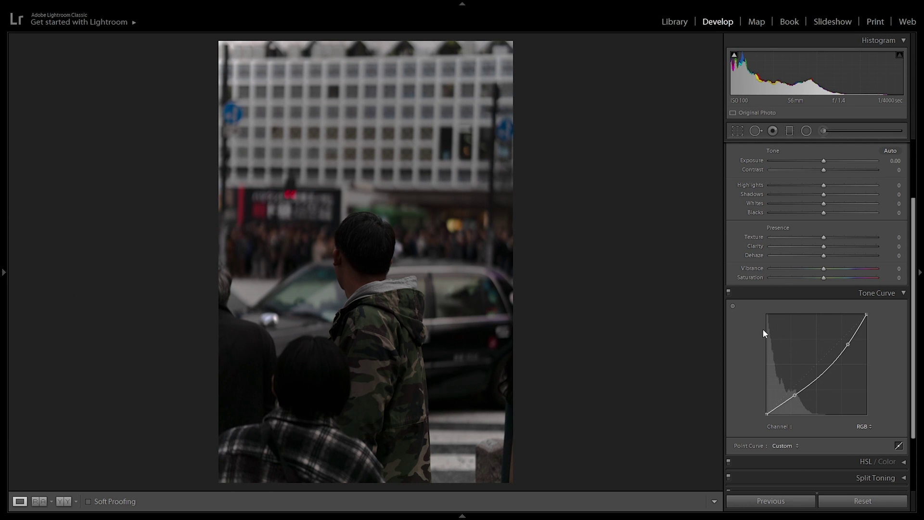
left_click_drag(867, 313, 878, 330)
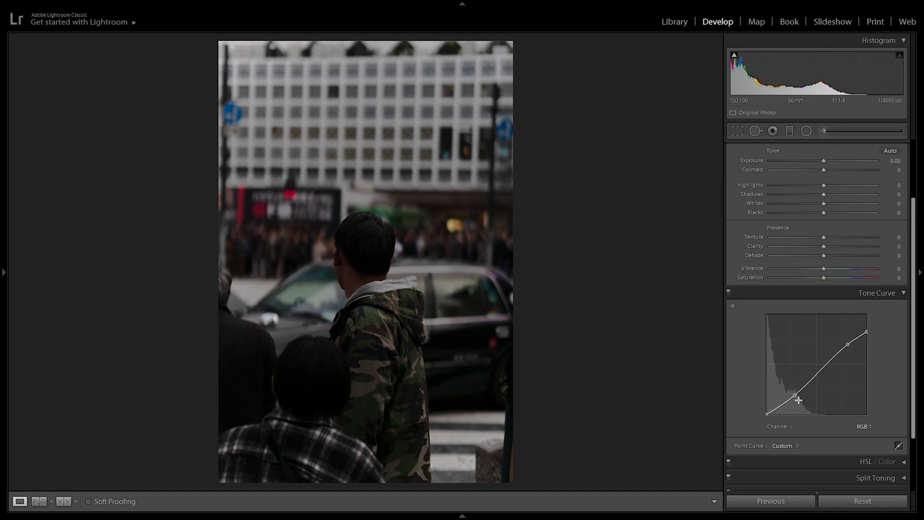
left_click_drag(795, 394, 815, 379)
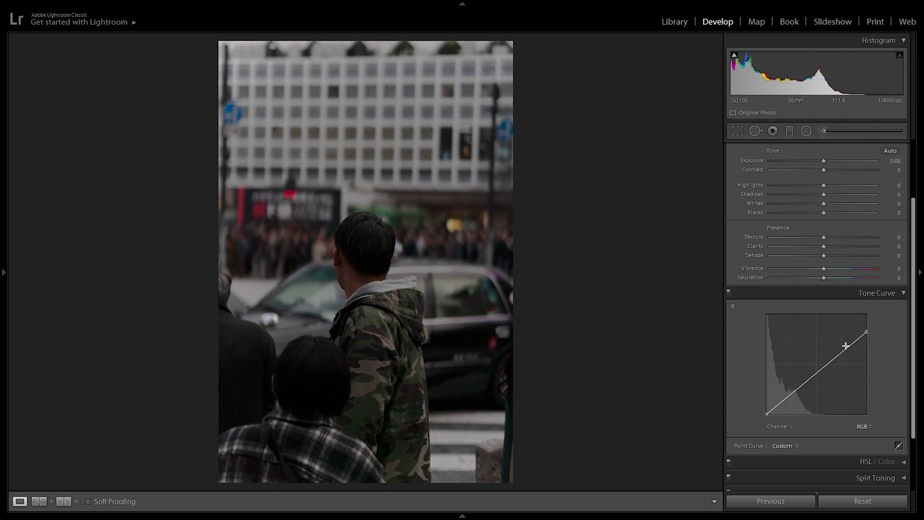
left_click_drag(867, 334, 866, 315)
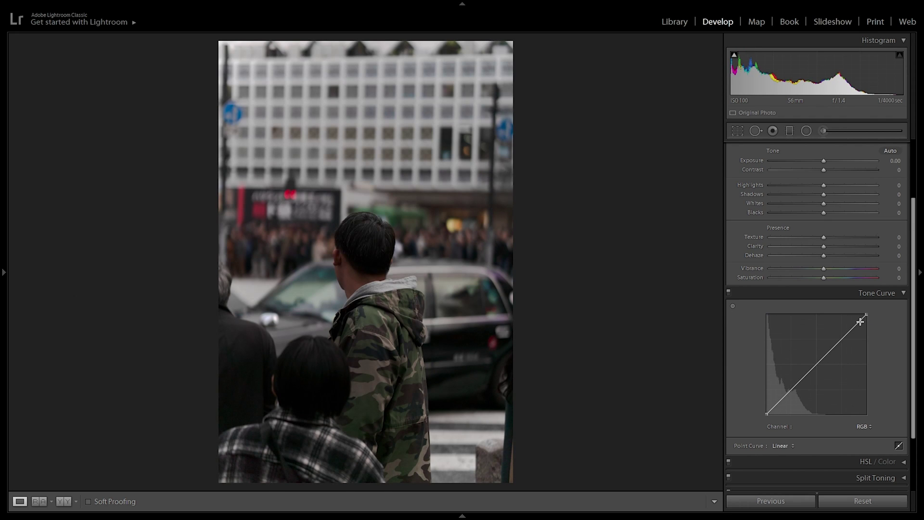
Bow the RGB curve upward to brighten, then add a highlight point forming an S-curve
left_click_drag(788, 394, 784, 383)
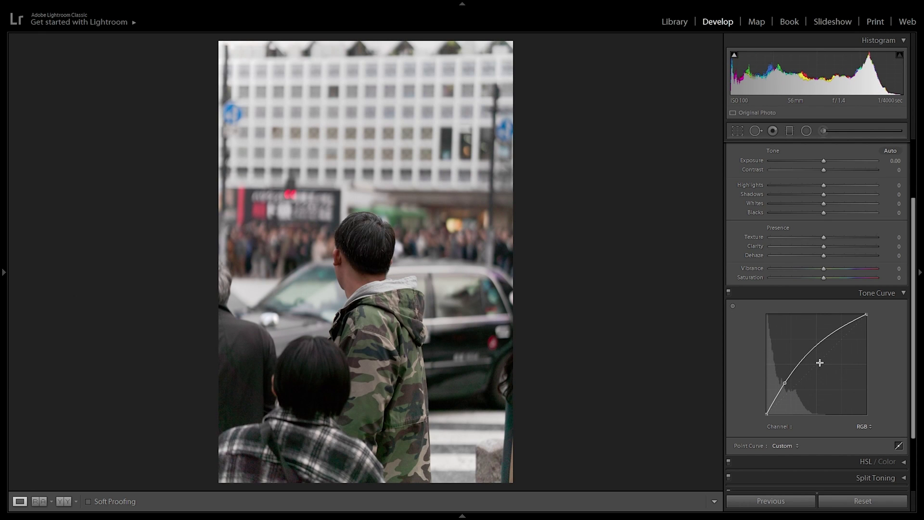
left_click_drag(842, 328, 852, 340)
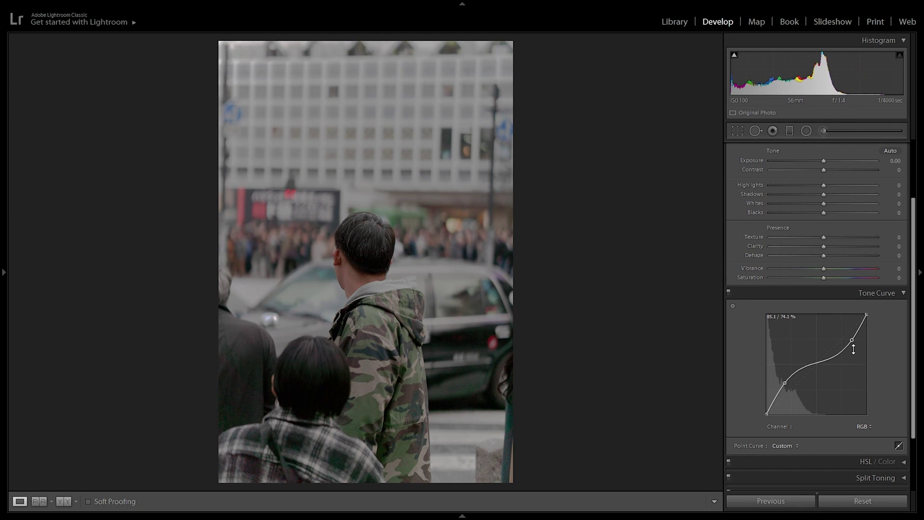
left_click_drag(850, 341, 847, 342)
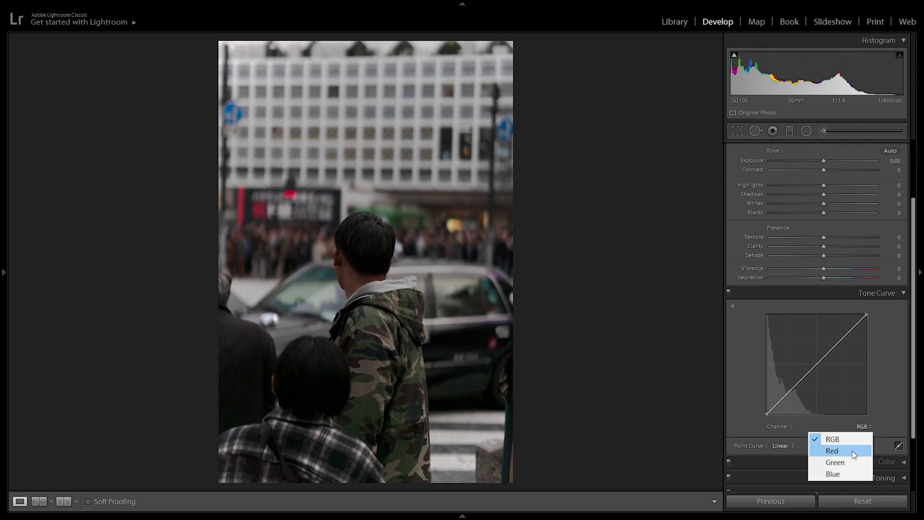
On the Red channel, lift the black point to tint the photo red, then return it to zero
left_click(852, 451)
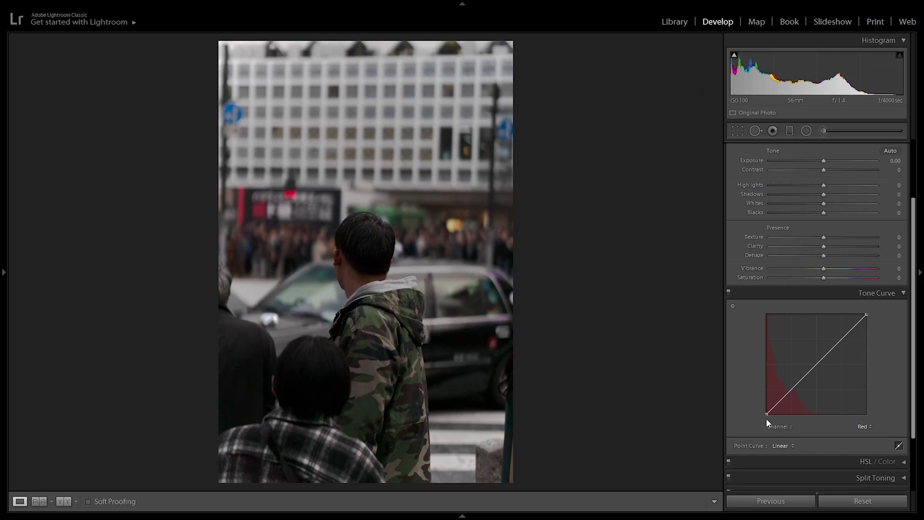
left_click_drag(767, 412, 757, 402)
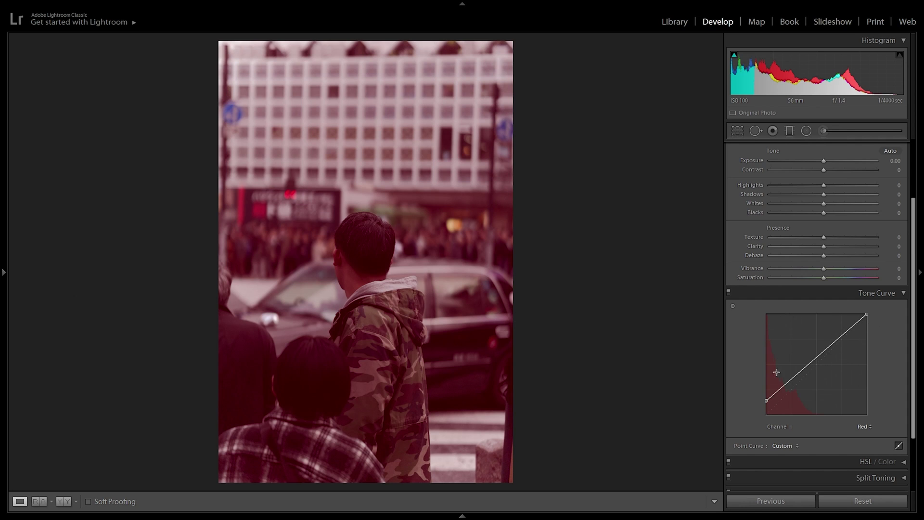
left_click_drag(767, 400, 778, 423)
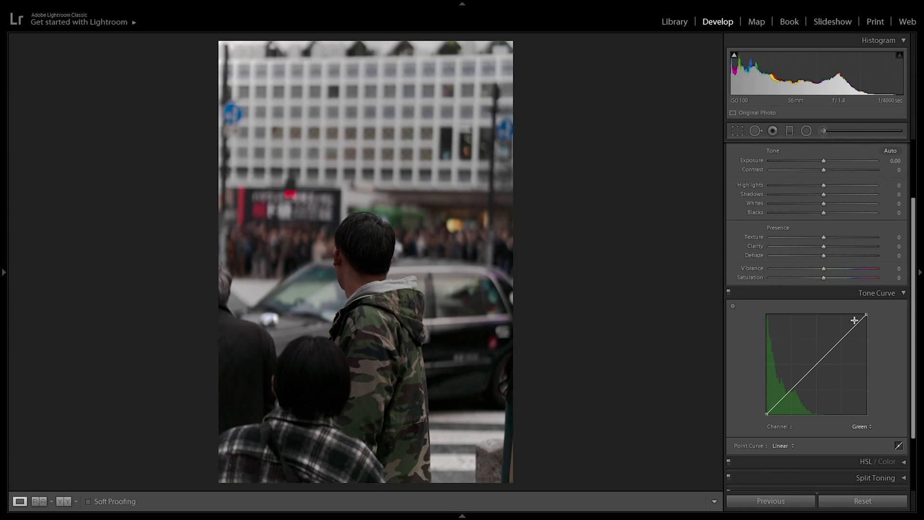
Raise then lower a Green curve point for green and magenta casts, and add a Blue point
left_click_drag(811, 373, 808, 362)
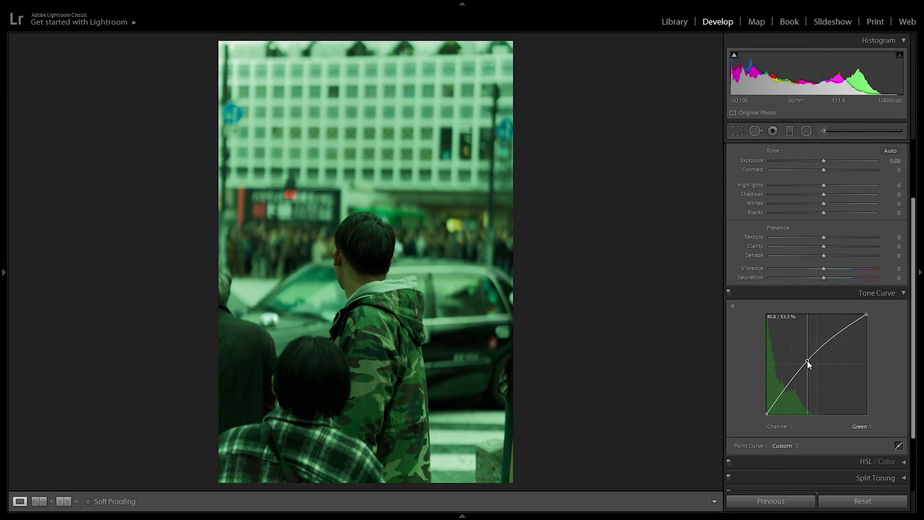
left_click_drag(808, 362, 822, 370)
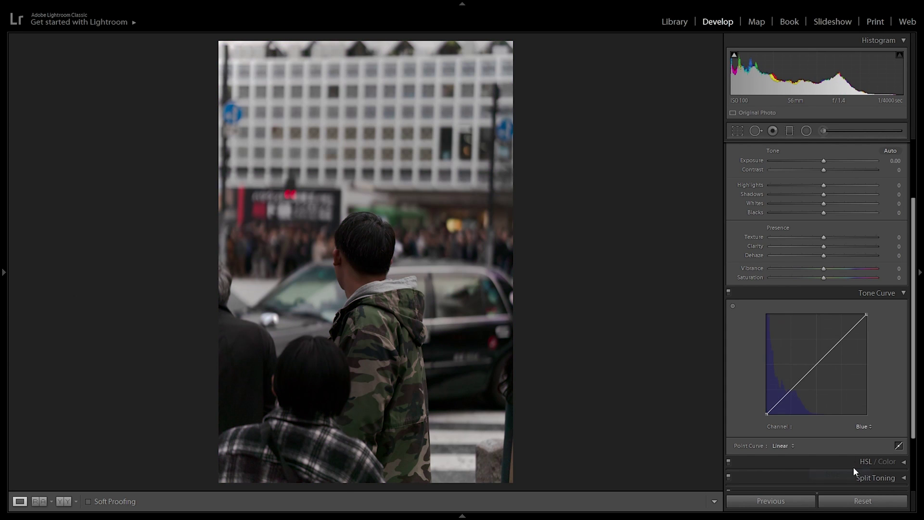
mouse_move(821, 370)
left_mouse_down()
mouse_move(808, 356)
mouse_move(825, 378)
left_mouse_up()
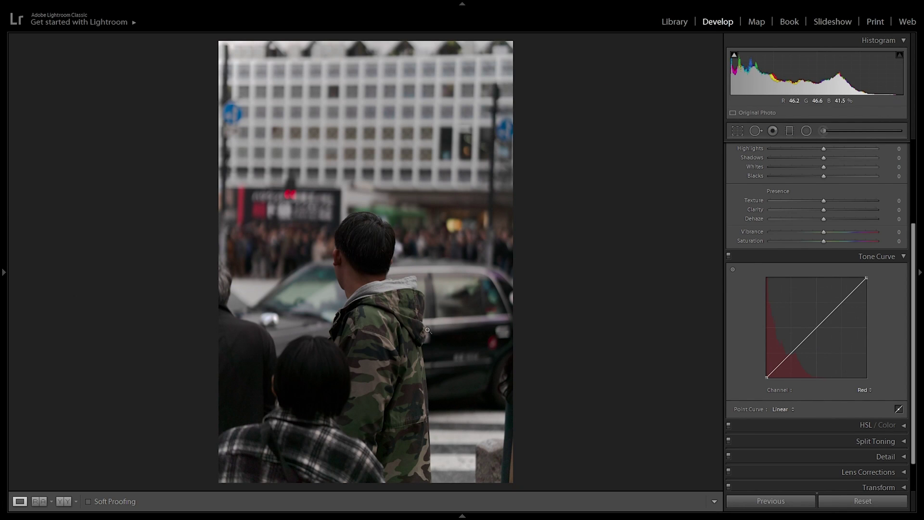
Fit the photo back in view and add two anchor points on the Red curve
scroll(366, 237, "up", 5)
scroll(386, 298, "down", 1)
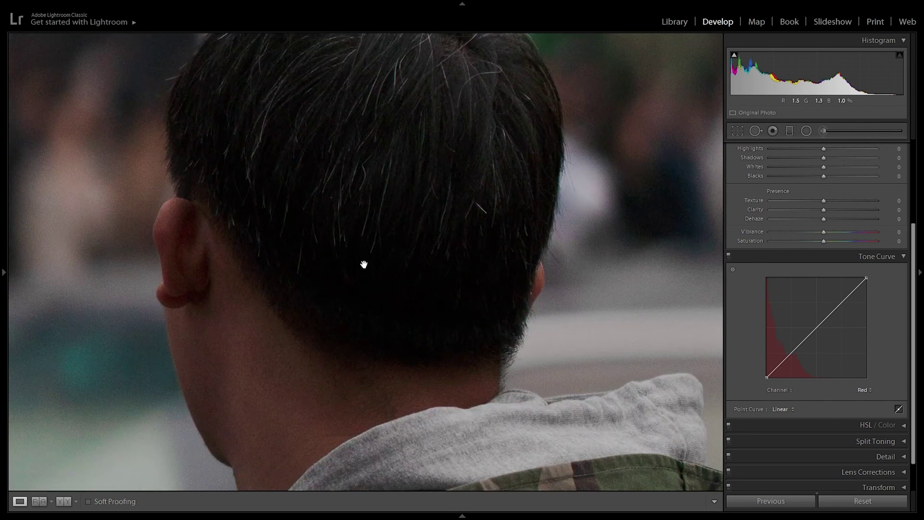
left_click(376, 306)
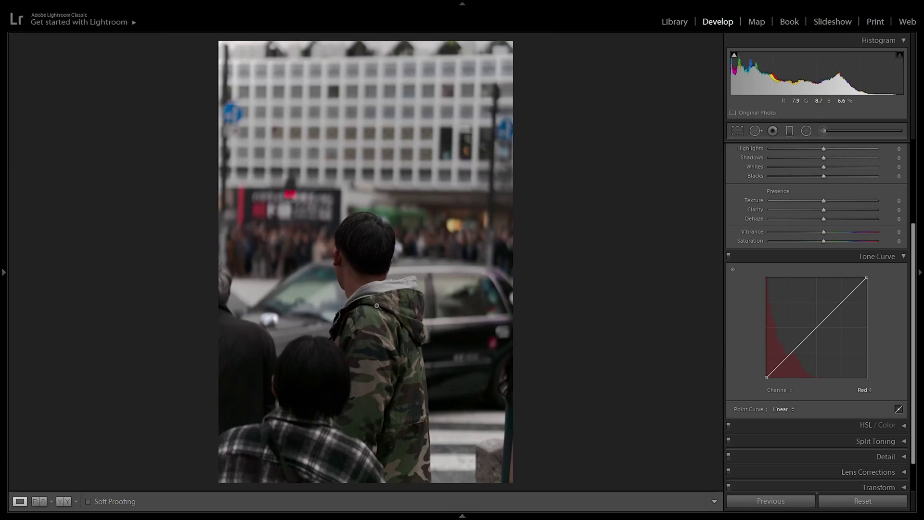
left_click(792, 354)
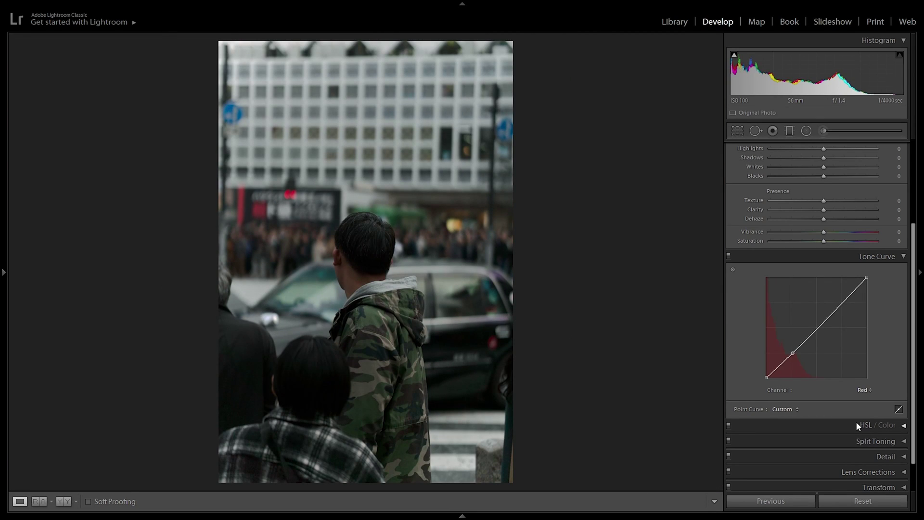
left_click(818, 327)
Pull the Red shadow point down for a teal cast, then replace the upper Red point
left_click_drag(793, 354, 793, 359)
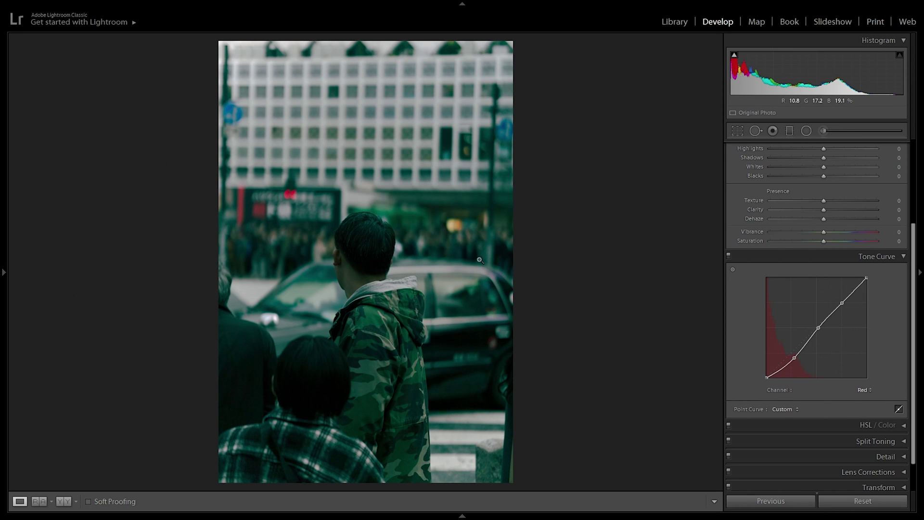
left_click_drag(794, 358, 797, 361)
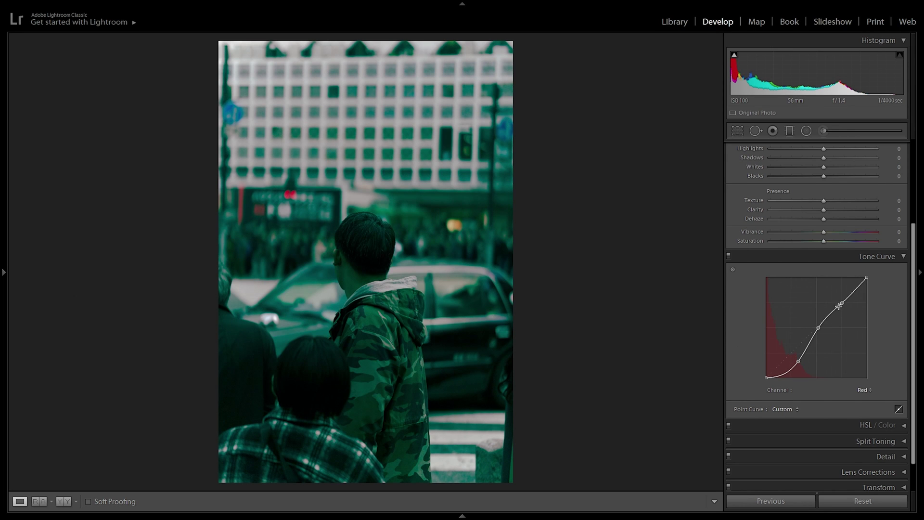
double_click(843, 303)
left_click(841, 303)
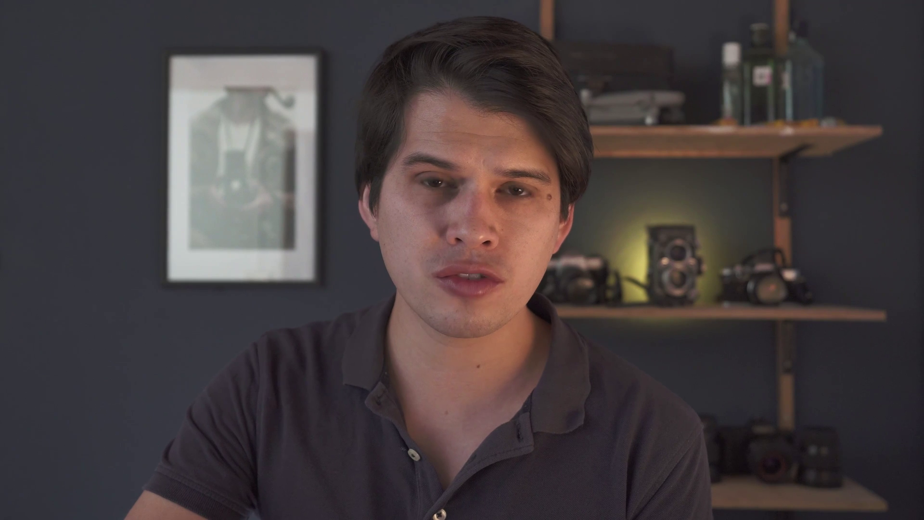
On the Blue curve, anchor the mid and upper tones, then pull the highlight point down-right
left_click(865, 390)
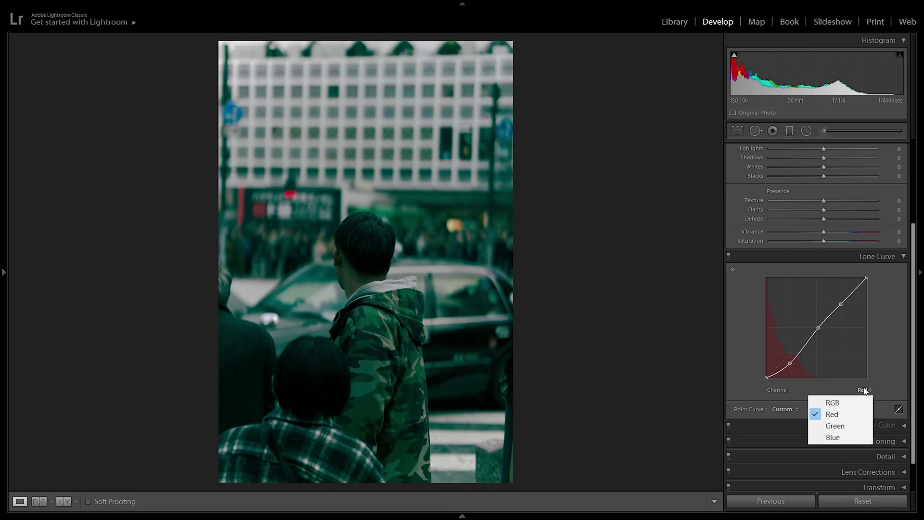
left_click(842, 437)
left_click(818, 327)
left_click(840, 304)
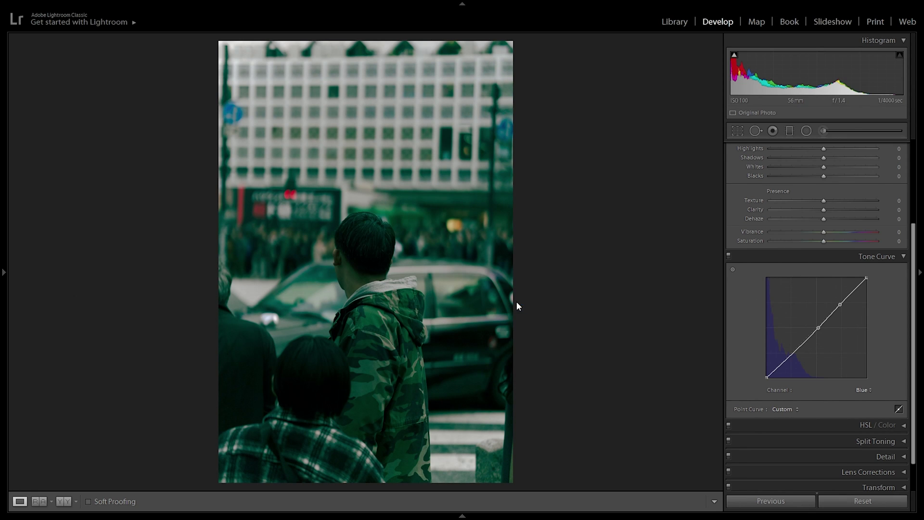
left_click_drag(792, 352, 790, 352)
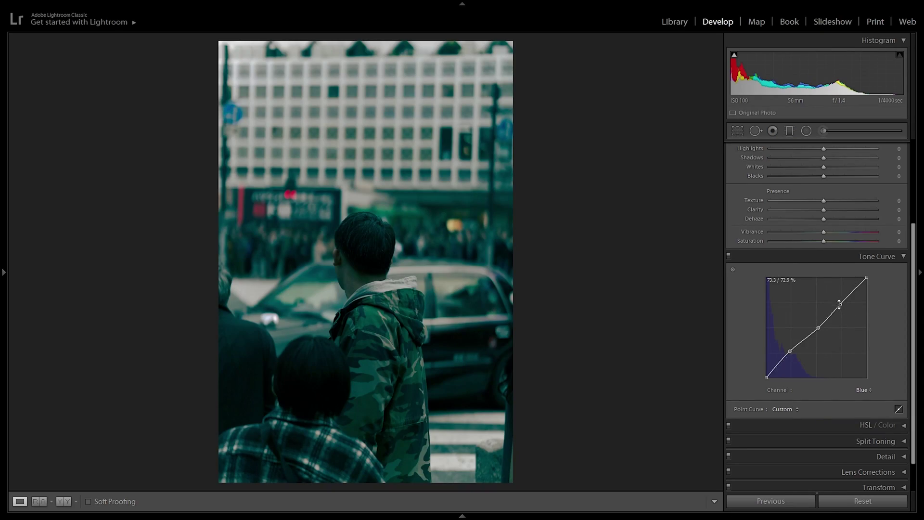
left_click_drag(841, 303, 848, 307)
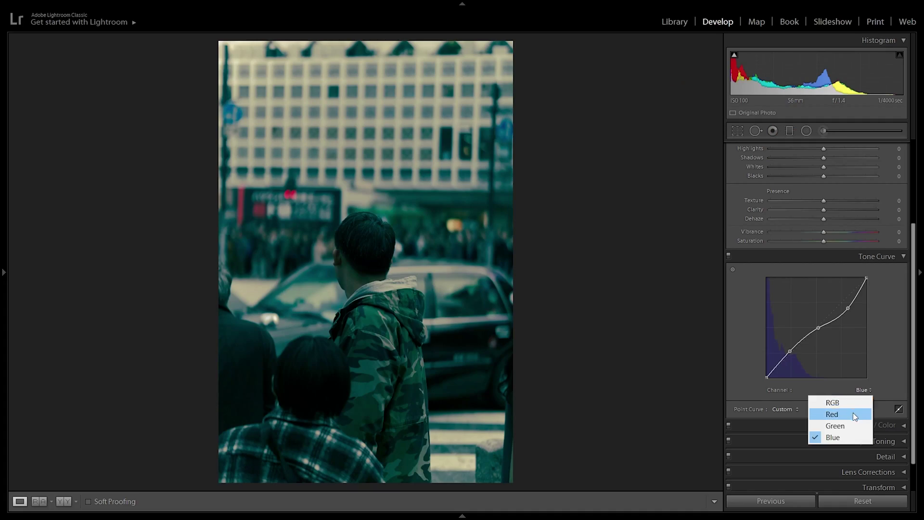
On the Red curve, drag the upper point up and left to pink the highlights
left_click(852, 412)
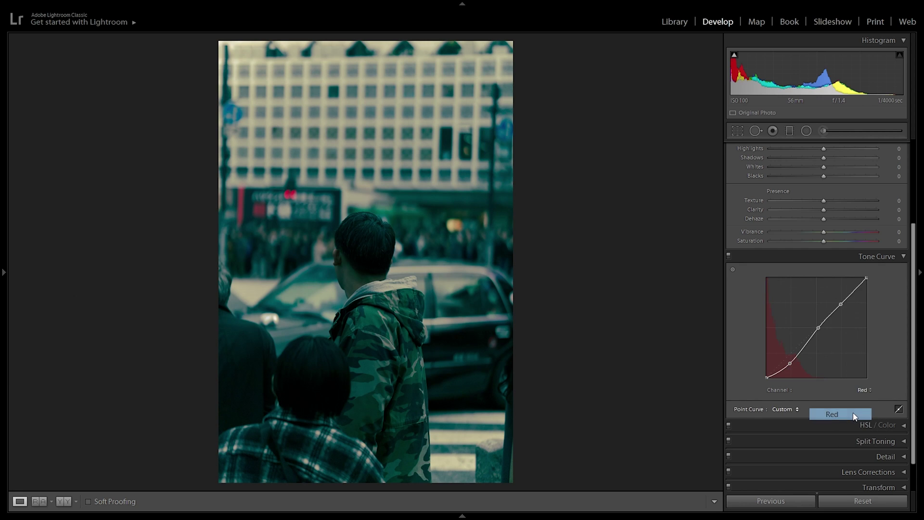
left_click_drag(841, 306, 834, 296)
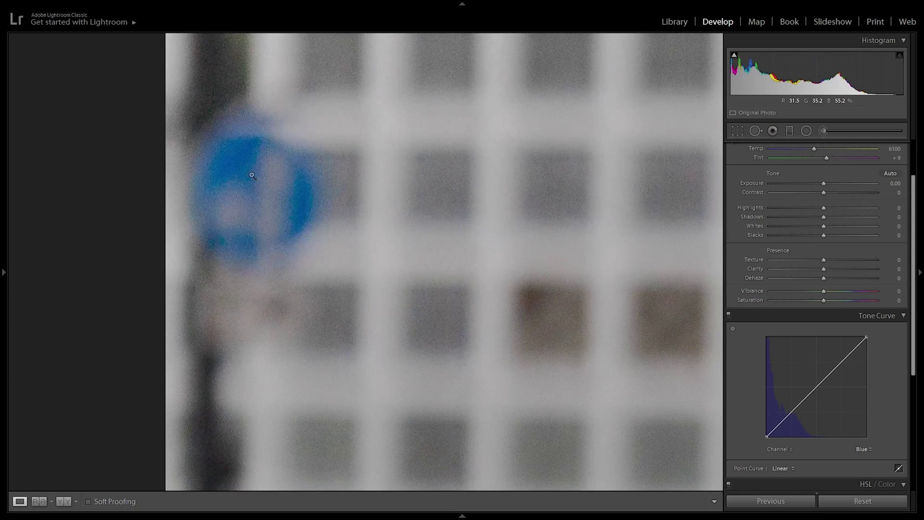
Set the Blue hue in HSL/Color to -89 so the blue street signs turn teal-green
left_click(250, 175)
scroll(818, 320, "down", 3)
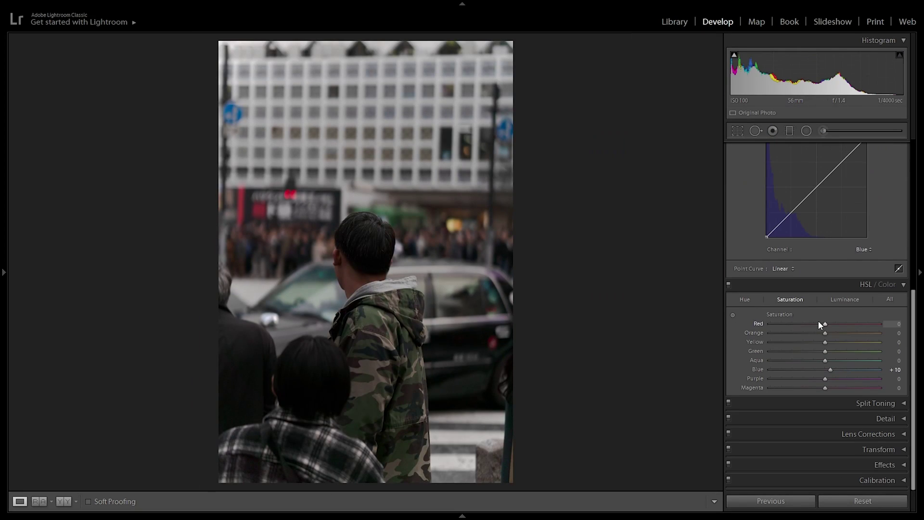
left_click(744, 300)
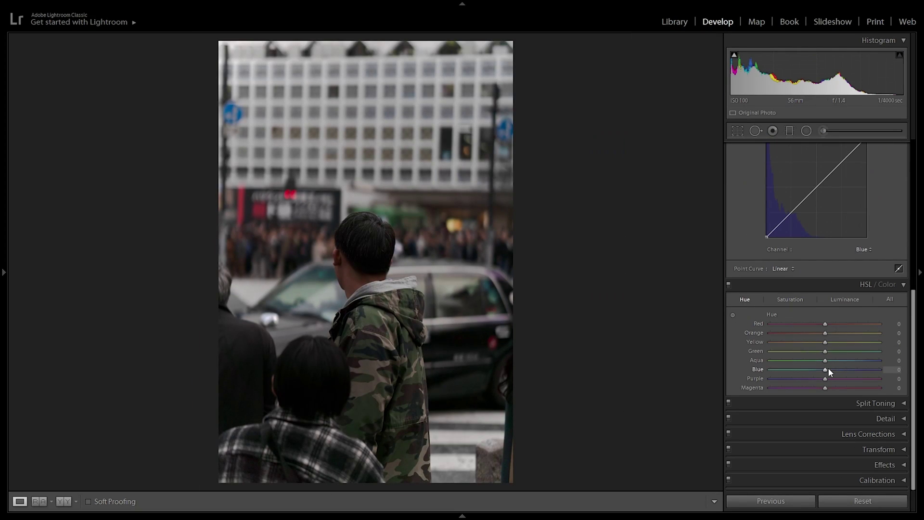
left_click_drag(824, 370, 796, 377)
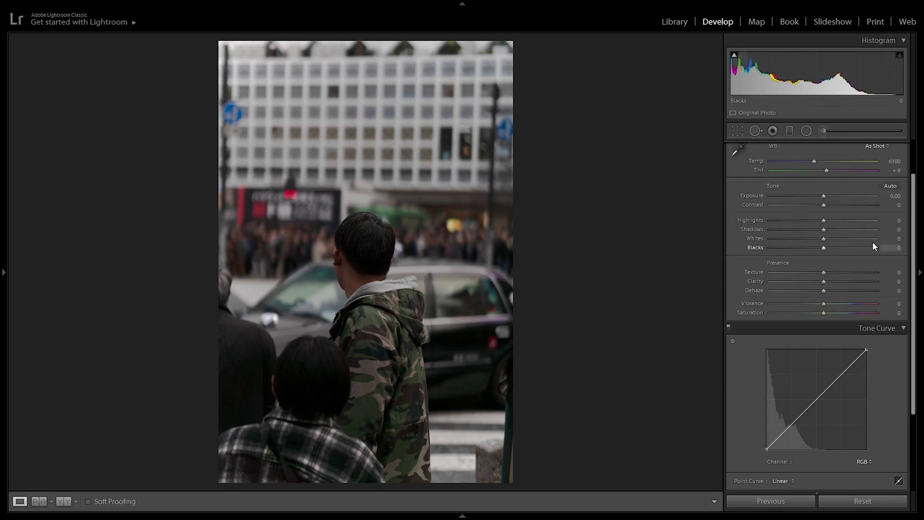
Switch the street photo's tone curve to parametric mode to show the Region sliders
scroll(844, 365, "down", 3)
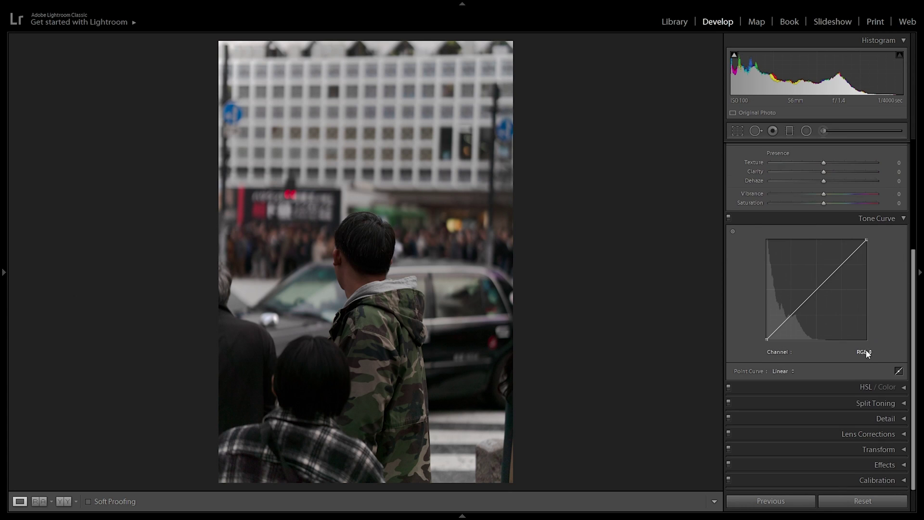
scroll(865, 351, "up", 2)
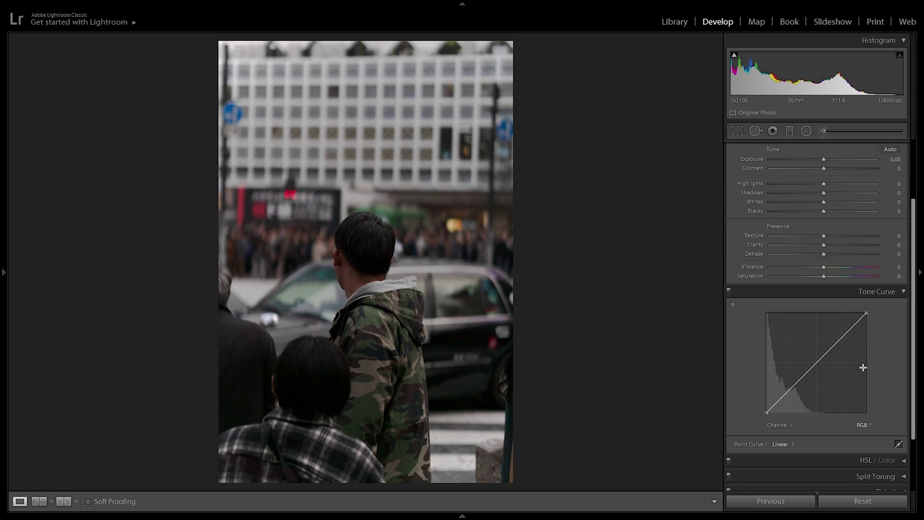
scroll(861, 367, "down", 1)
left_click(859, 389)
left_click(861, 401)
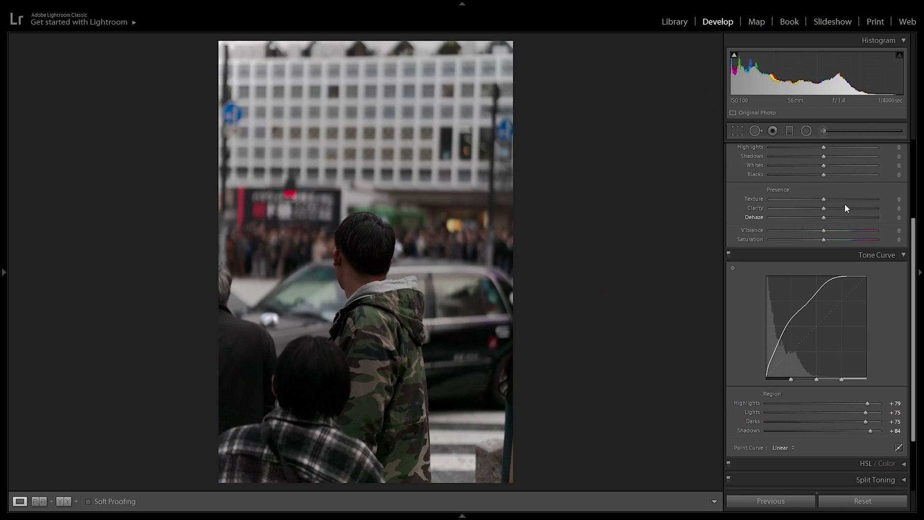
scroll(799, 225, "down", 3)
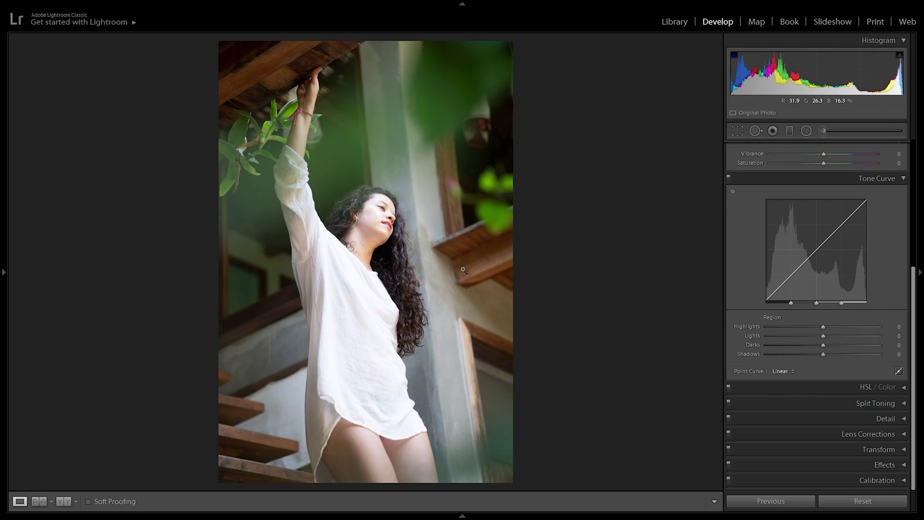
Convert the portrait to black and white and pull the tone-curve regions down to about -32
key("v")
scroll(801, 287, "up", 3)
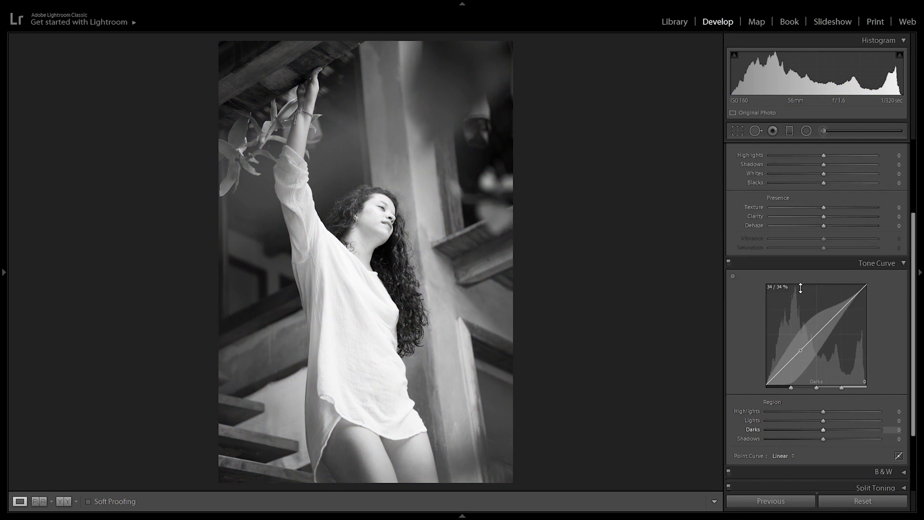
scroll(800, 287, "down", 2)
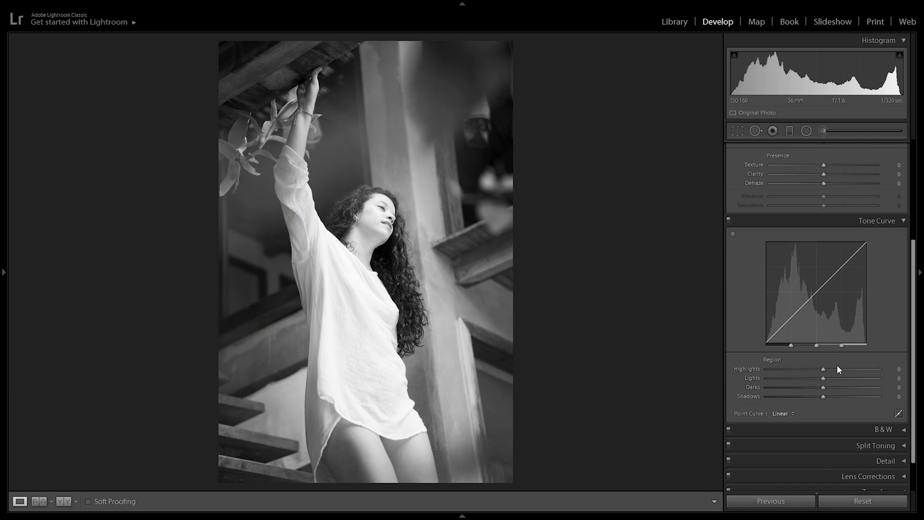
left_click_drag(823, 398, 804, 379)
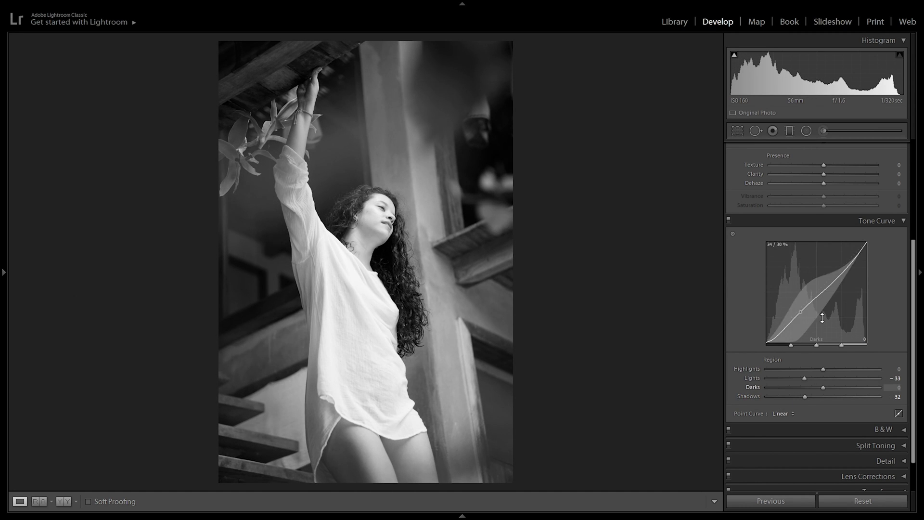
left_click_drag(816, 369, 806, 370)
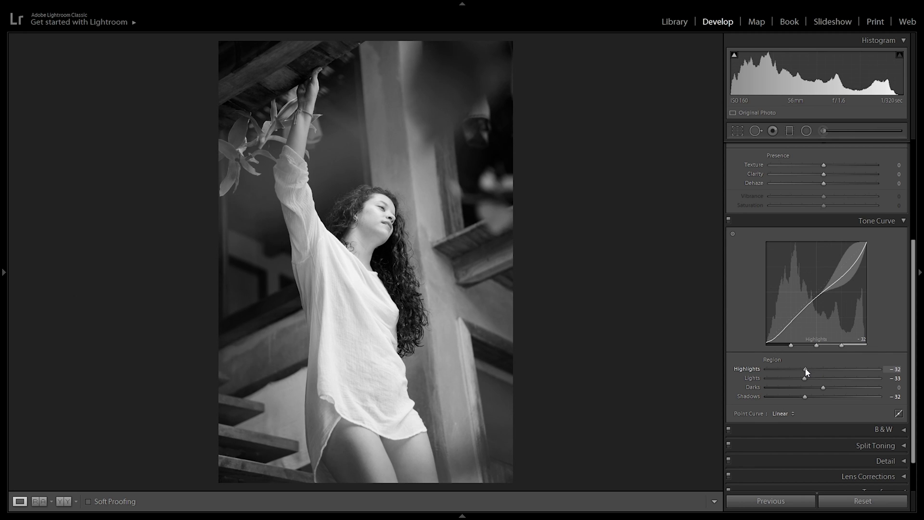
Raise Clarity to +29 and return the tone curve to point-curve editing
scroll(810, 368, "up", 2)
left_click_drag(824, 216, 837, 217)
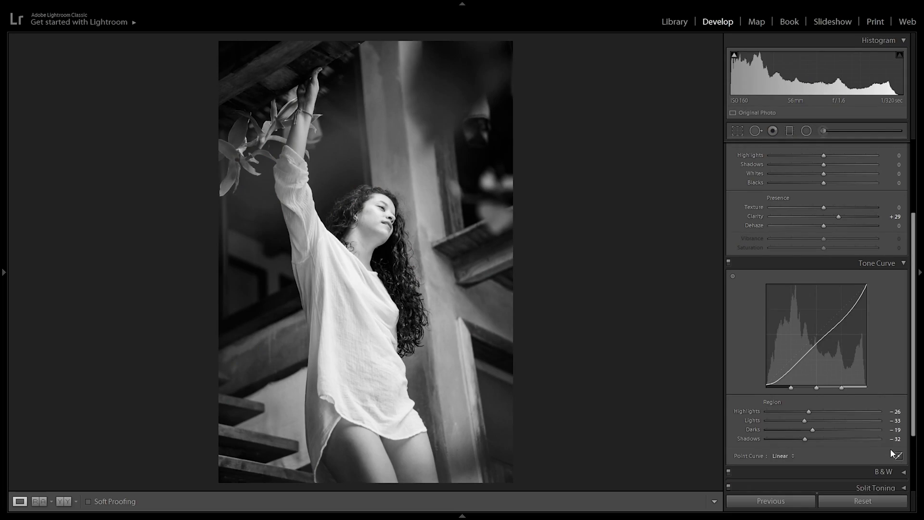
left_click(897, 445)
left_click(863, 396)
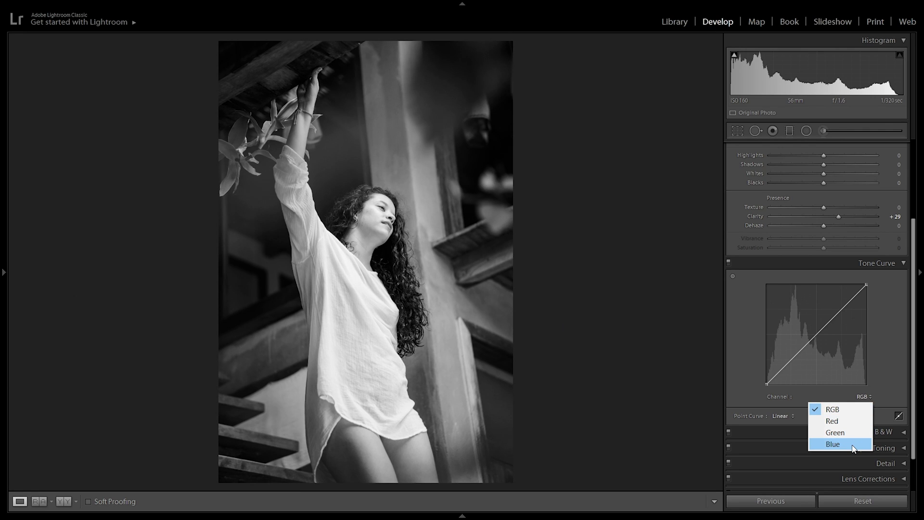
Pull the Blue channel curve's midpoint down, then raise the Red channel's midtones
left_click(832, 444)
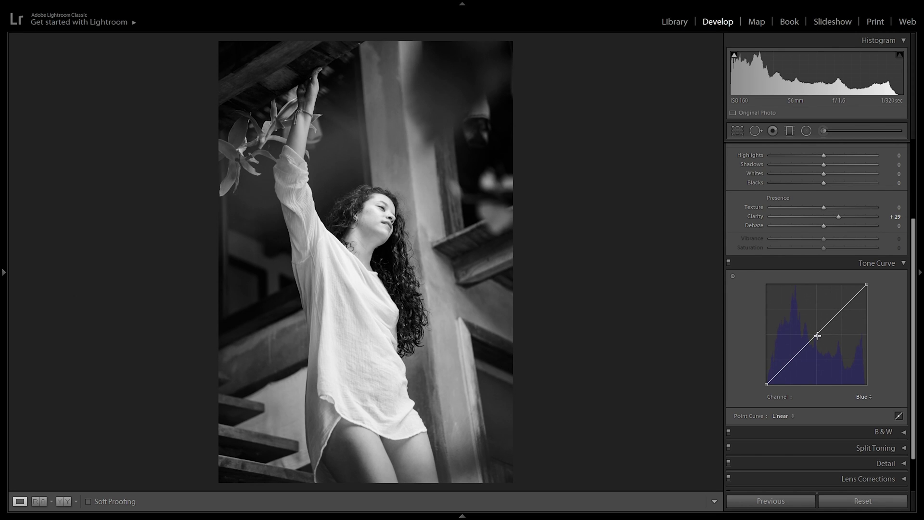
left_click_drag(816, 336, 821, 340)
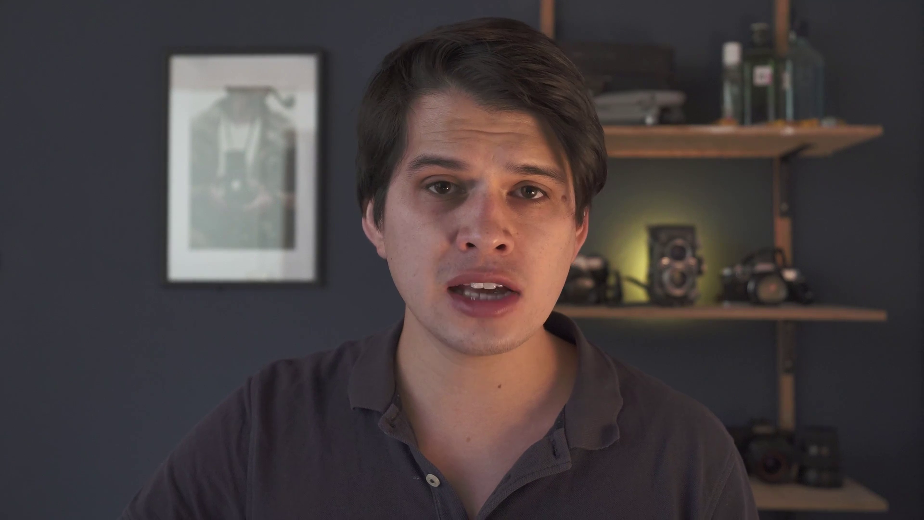
left_click(864, 397)
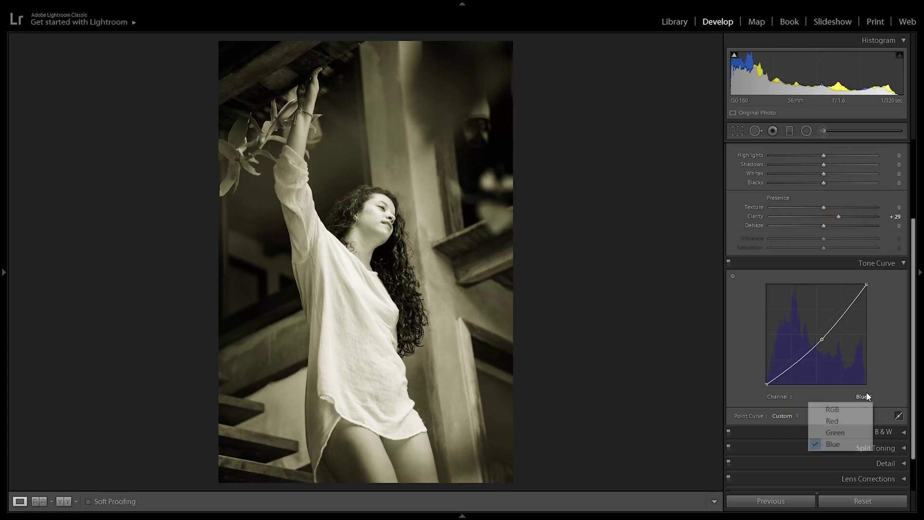
left_click(844, 422)
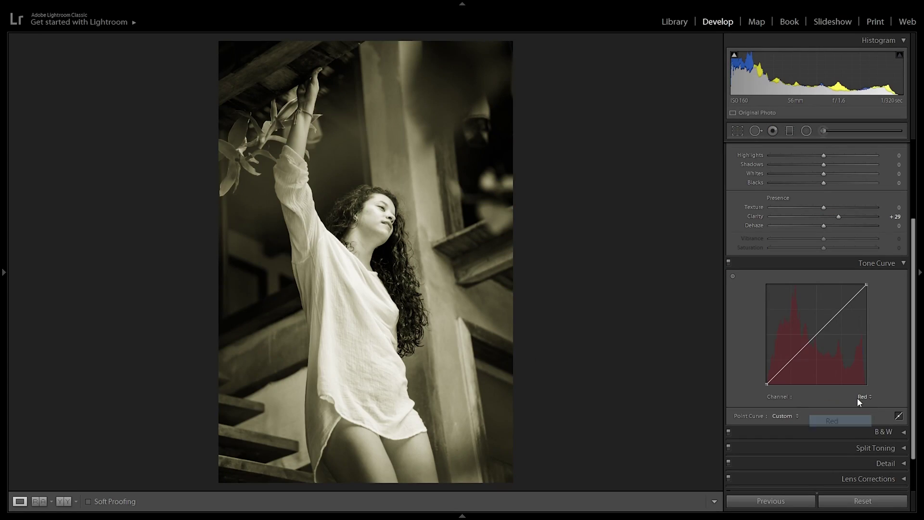
left_click_drag(816, 336, 813, 331)
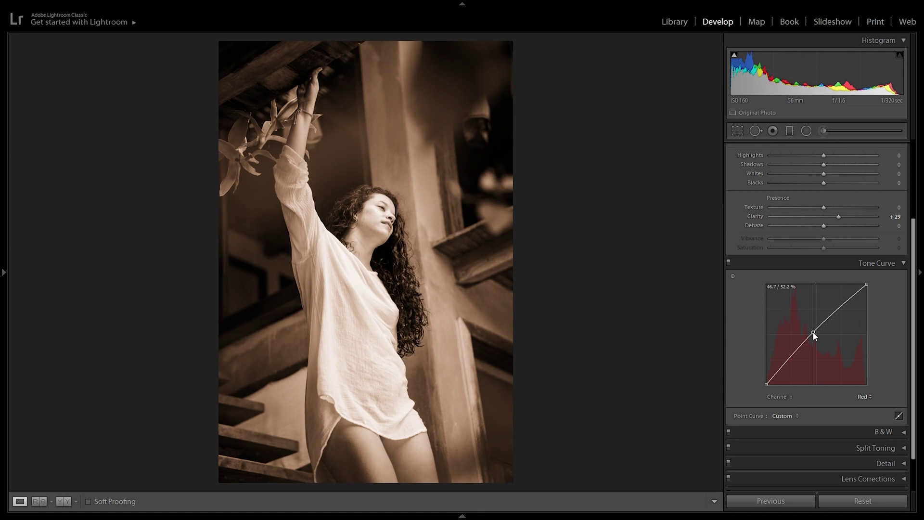
left_click_drag(812, 331, 814, 329)
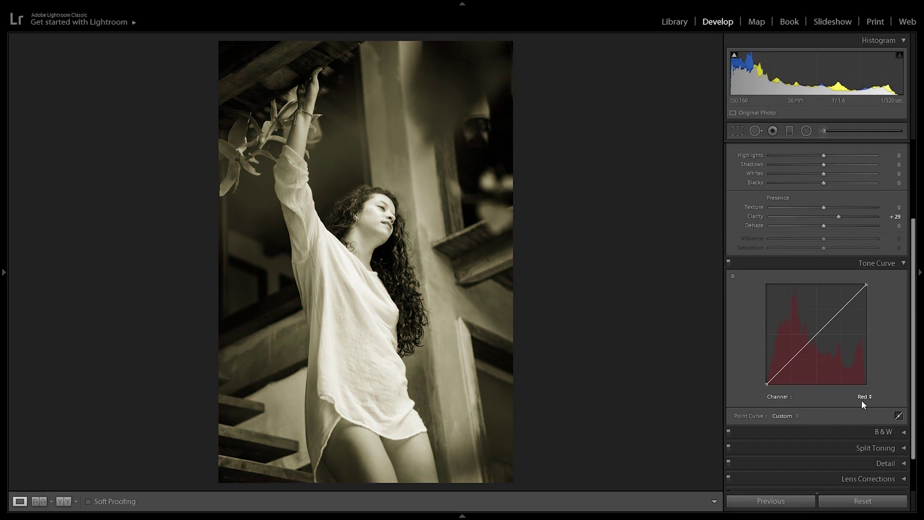
Lift the Blue channel curve's midpoint to give the portrait a cool blue tint
left_click(862, 397)
left_click(847, 437)
left_click_drag(822, 340, 815, 329)
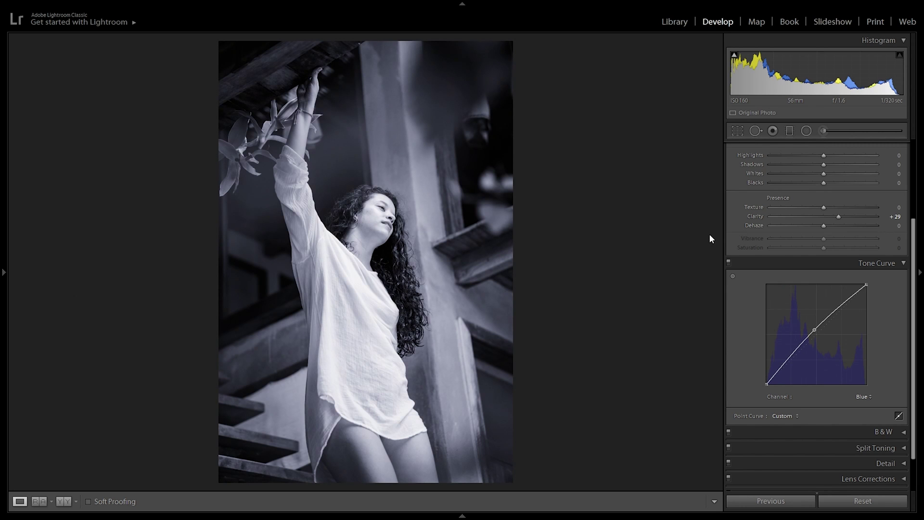